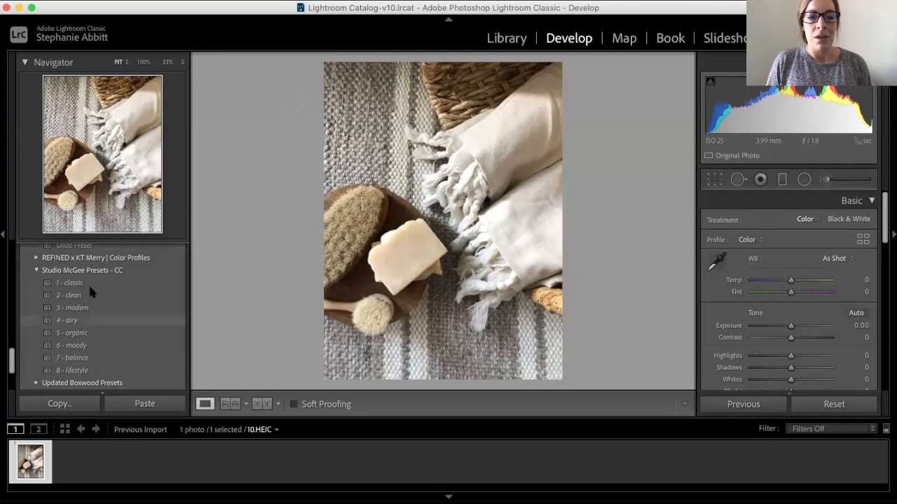
# - Collapse the REFINED x KT Merry | Color Presets group and the favorites preset group above it, keeping Studio McGee Presets - CC expanded
pyautogui.scroll(1, 126, 324)
pyautogui.scroll(10, 126, 325)
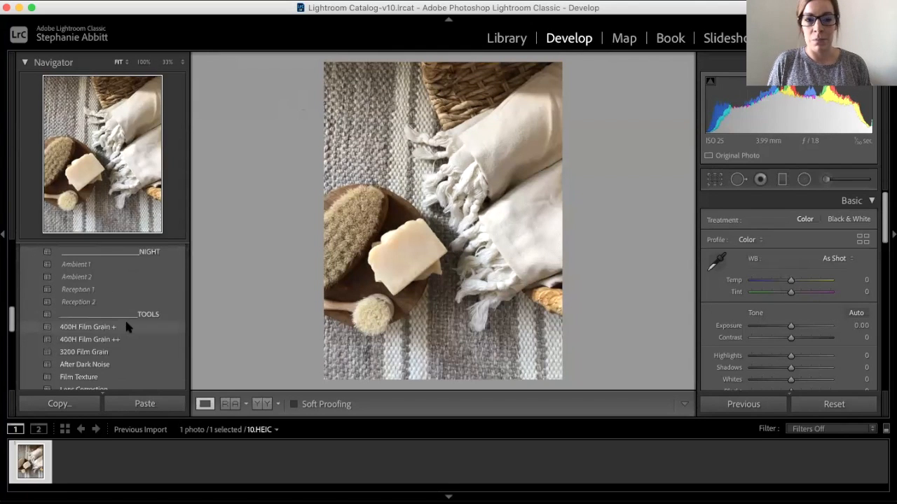
pyautogui.scroll(-5, 126, 325)
pyautogui.scroll(15, 126, 325)
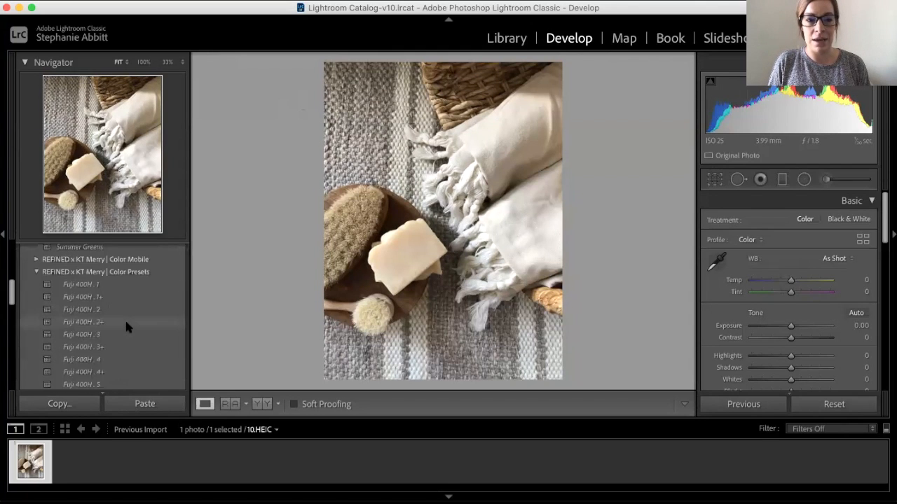
pyautogui.click(36, 276)
pyautogui.scroll(5, 37, 278)
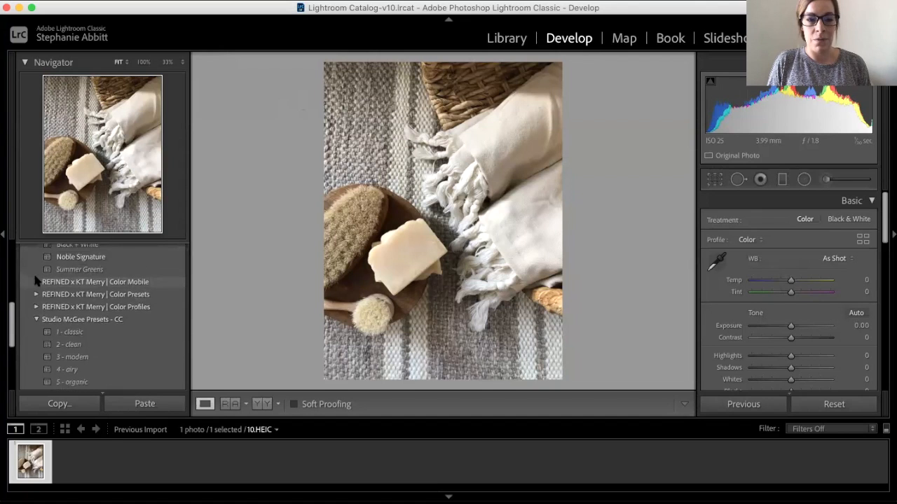
pyautogui.scroll(-6, 30, 302)
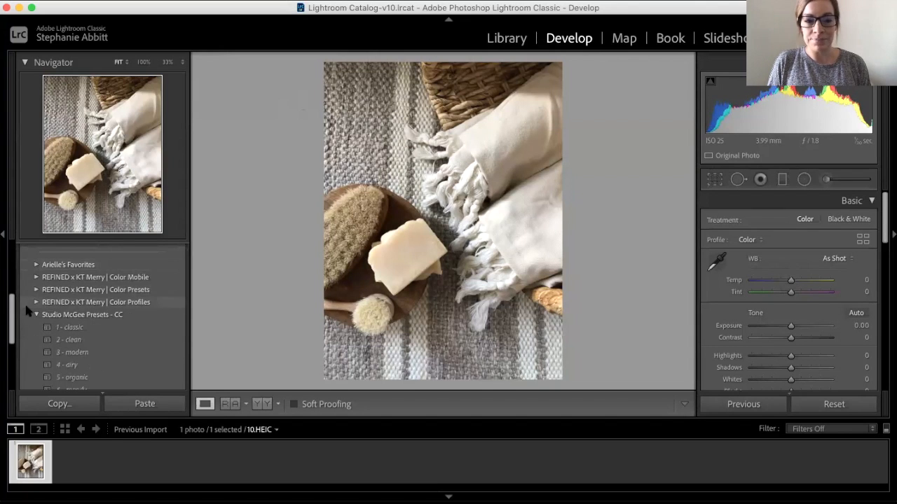
pyautogui.scroll(-1, 26, 306)
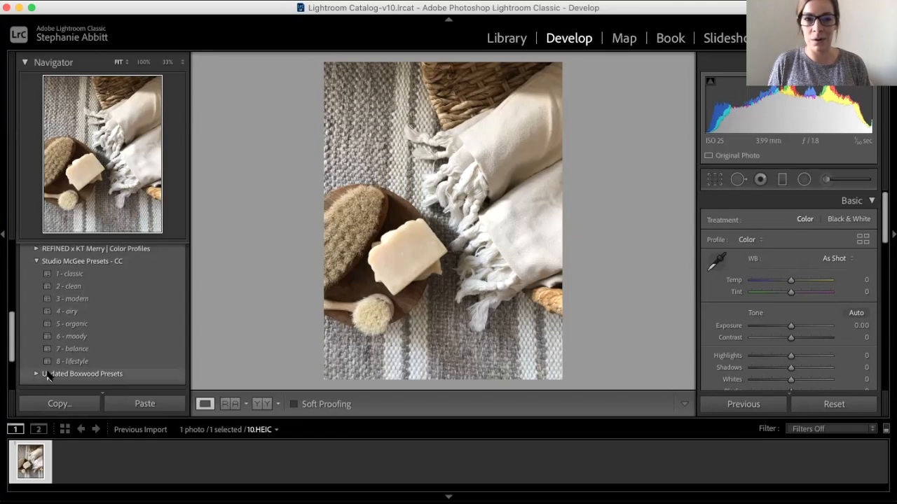
# - Apply the 2 - clean preset from Studio McGee Presets - CC and hide the Navigator and presets area
pyautogui.click(86, 275)
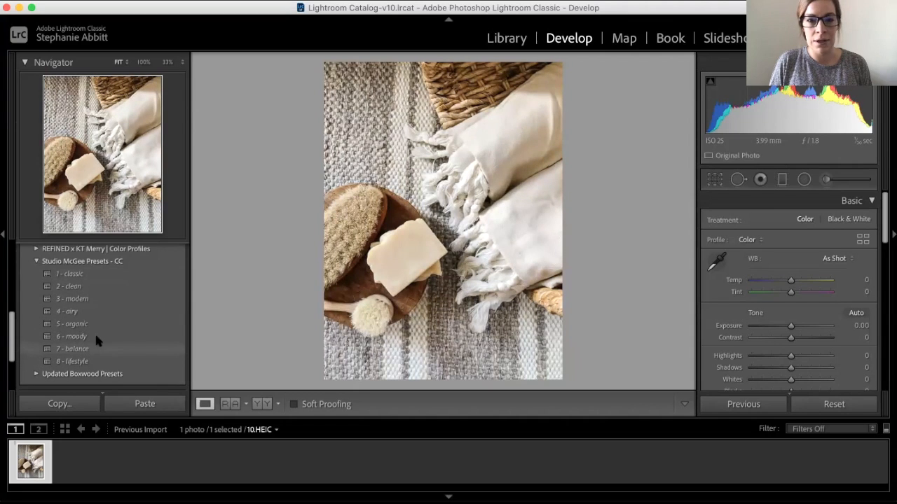
pyautogui.click(81, 288)
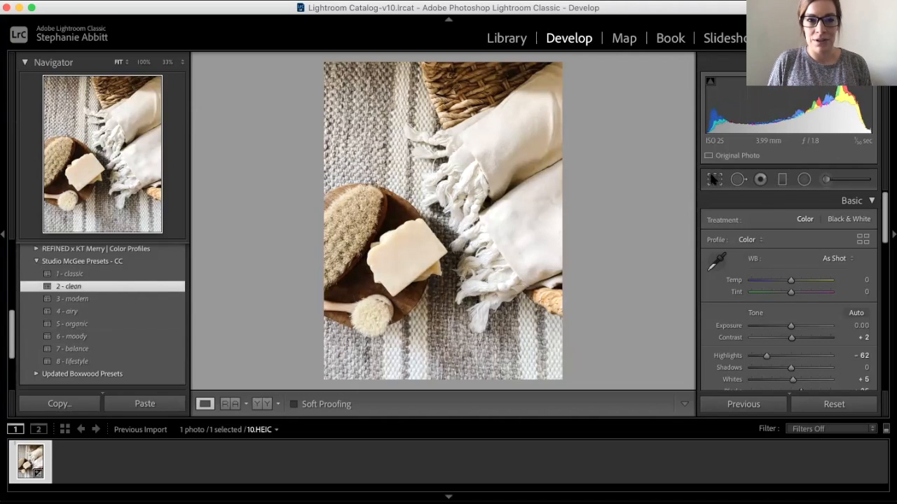
pyautogui.click(3, 235)
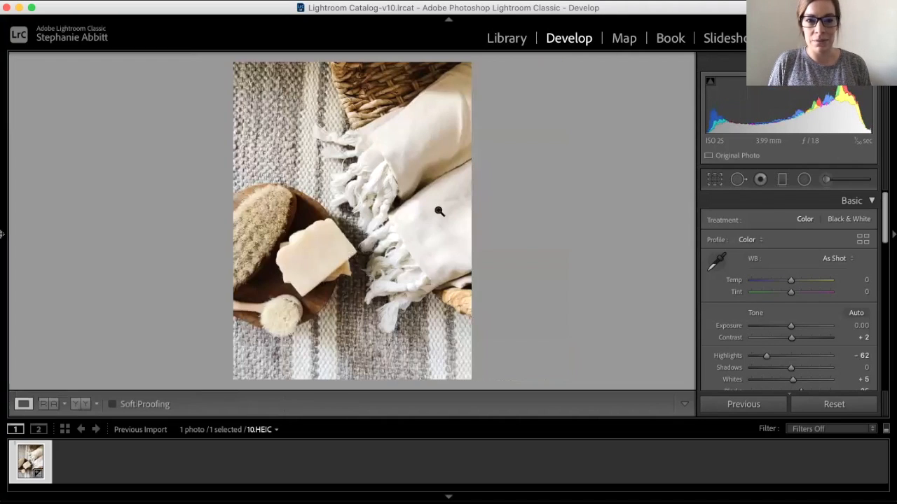
# - Straighten the photo by rotating the crop frame slightly with Crop & Straighten
pyautogui.click(715, 180)
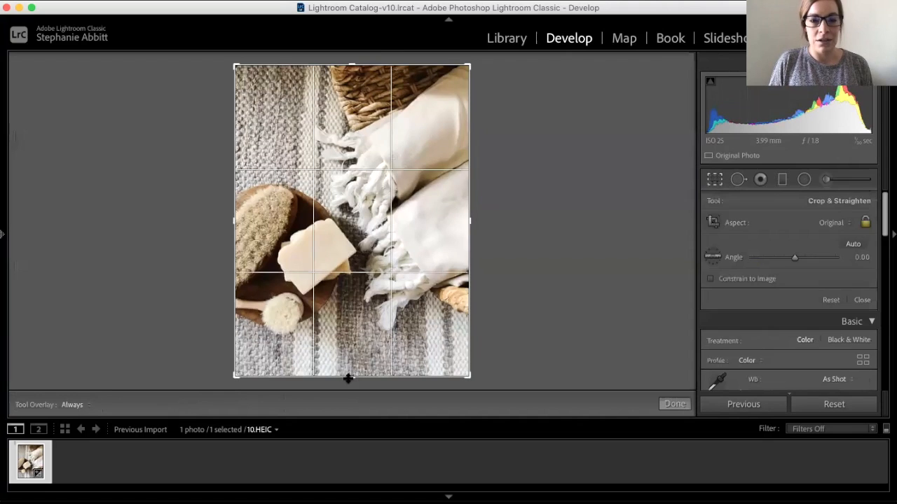
pyautogui.moveTo(352, 382); pyautogui.dragTo(354, 384)
pyautogui.press('Return')
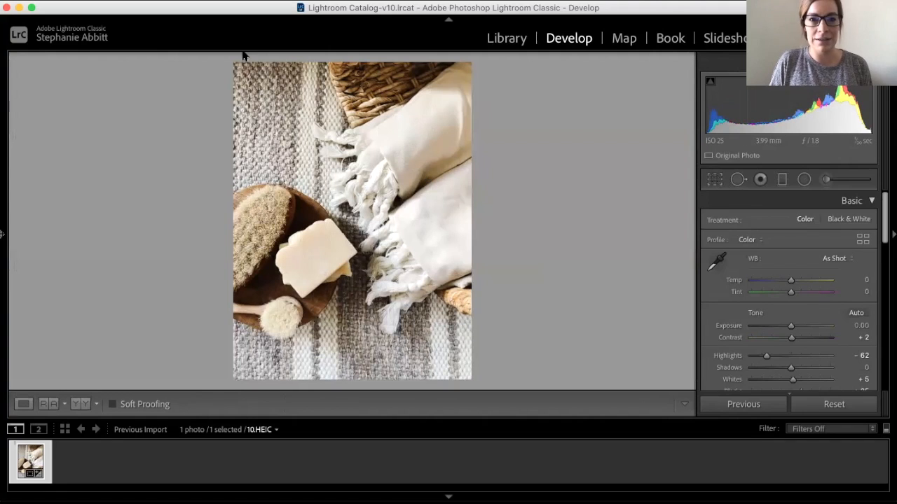
# - Add a graduated filter across the upper part of the photo, over the basket, with Exposure 1.01
pyautogui.click(782, 180)
pyautogui.moveTo(484, 92); pyautogui.dragTo(486, 129)
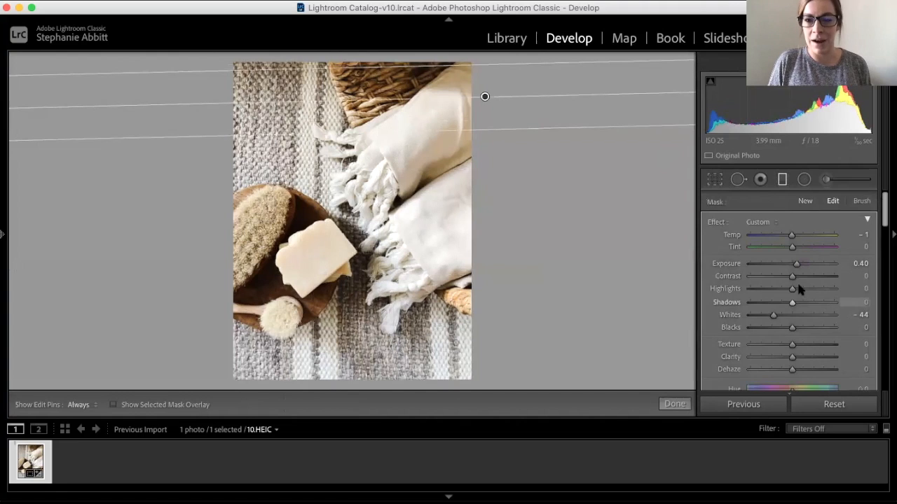
pyautogui.moveTo(797, 266); pyautogui.dragTo(805, 270)
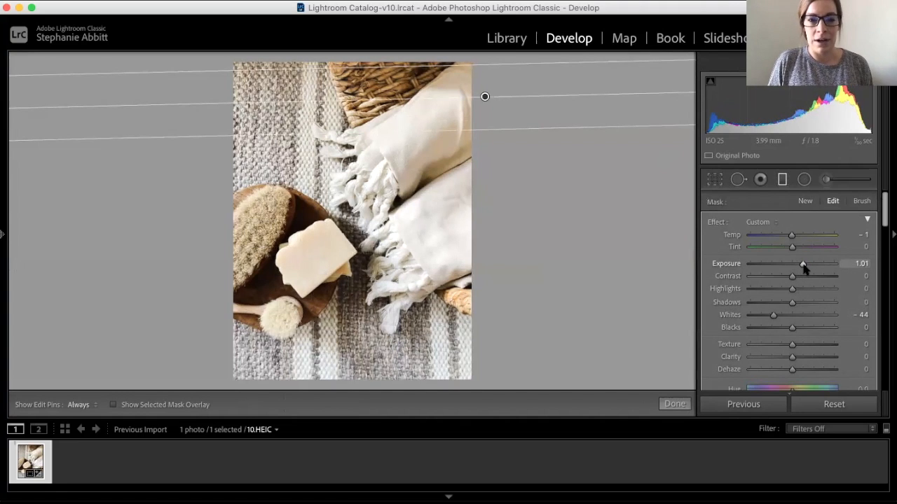
pyautogui.click(677, 404)
# - Brush an adjustment over the dark rug area beside the wooden bowl, with Exposure 1.20 and Temp -6
pyautogui.click(828, 181)
pyautogui.press('h')
pyautogui.click(344, 308)
pyautogui.moveTo(797, 263); pyautogui.dragTo(805, 265)
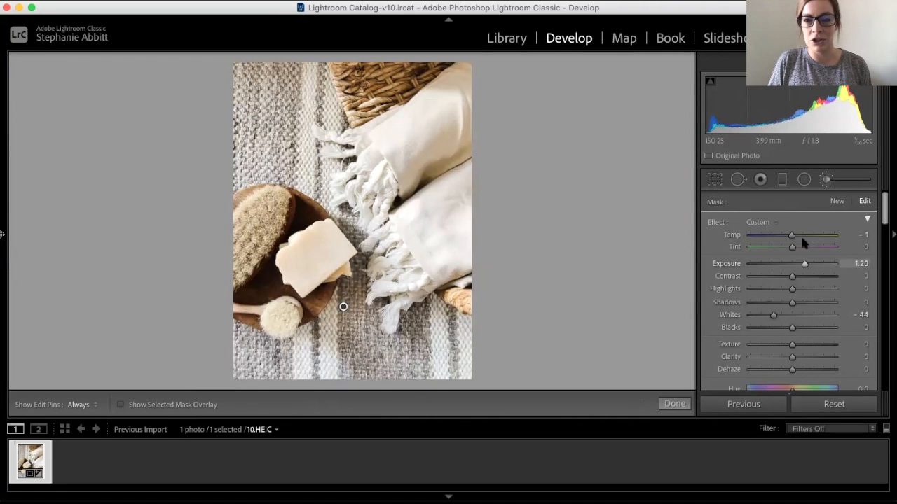
pyautogui.moveTo(790, 236); pyautogui.dragTo(790, 240)
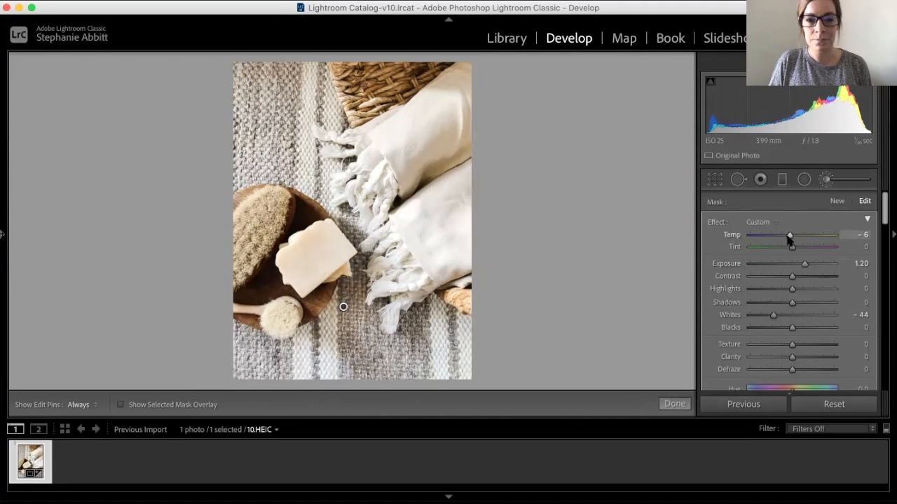
pyautogui.click(675, 404)
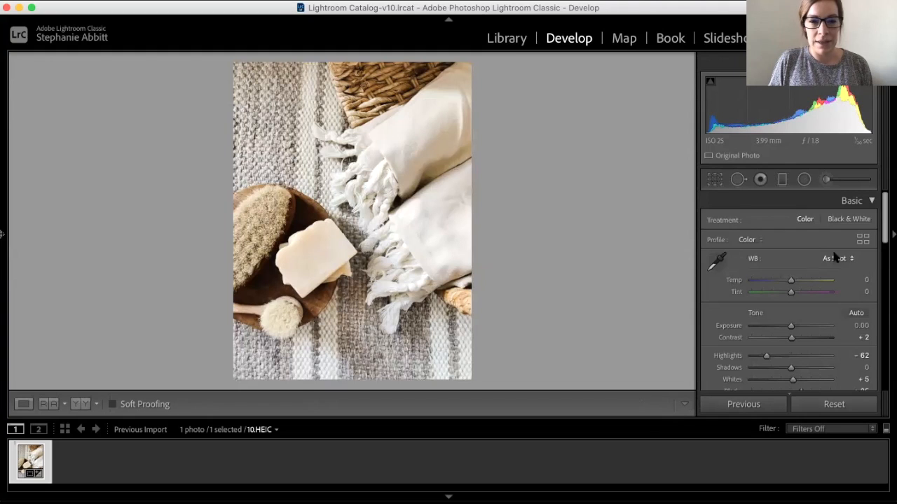
# - Set the photo's white balance Temp to +4
pyautogui.click(861, 280)
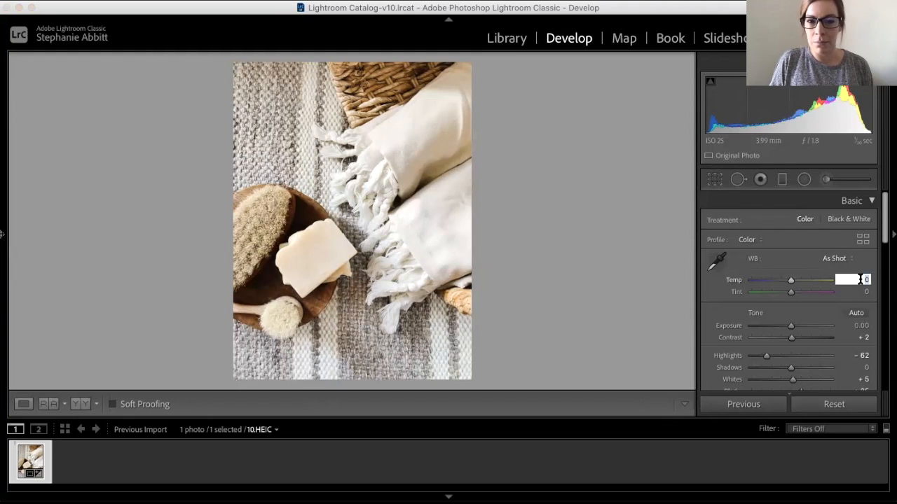
pyautogui.write('4')
pyautogui.press('Return')
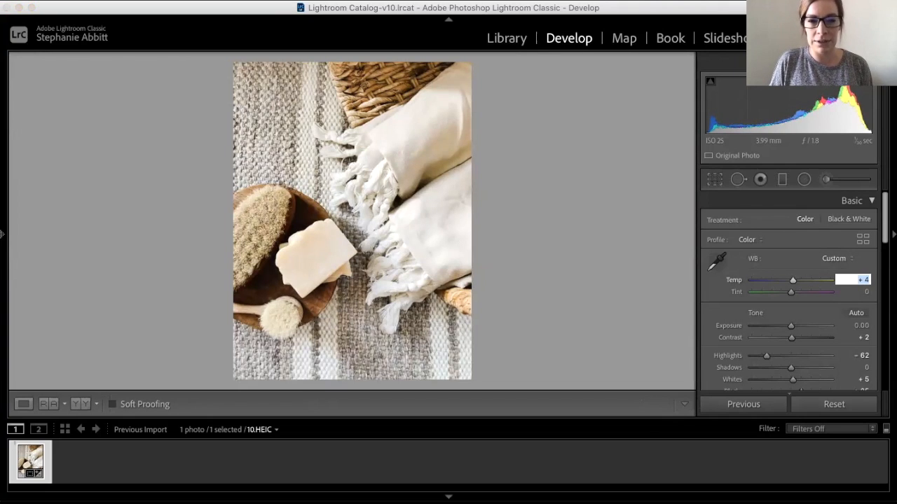
# - Rotate the crop again to straighten the rug stripes, to an angle of about -0.85
pyautogui.click(715, 179)
pyautogui.moveTo(351, 382); pyautogui.dragTo(352, 382)
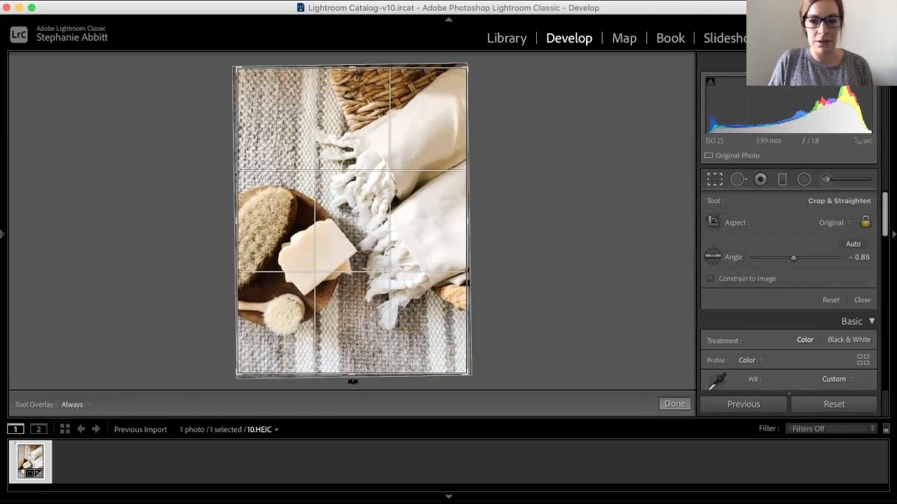
pyautogui.press('Return')
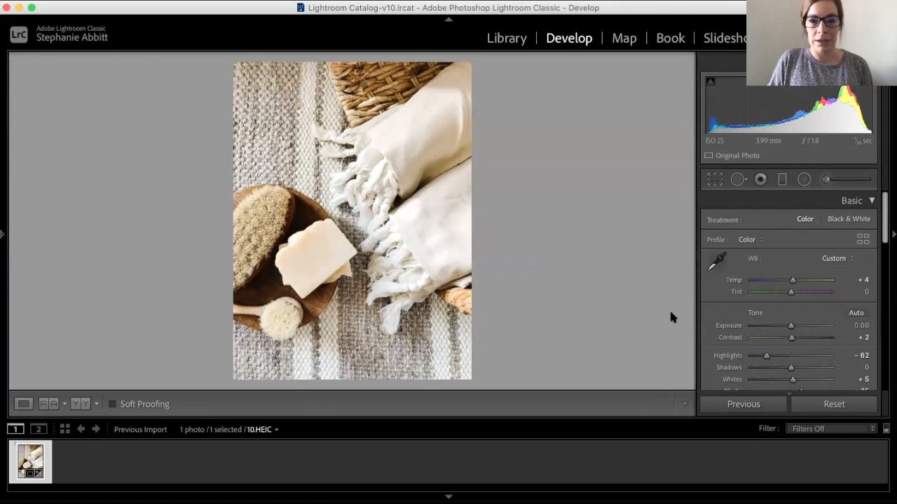
# - Set the basic adjustments to Tint +3, Temp +2 and Shadows +6
pyautogui.scroll(-1, 826, 362)
pyautogui.scroll(-1, 827, 363)
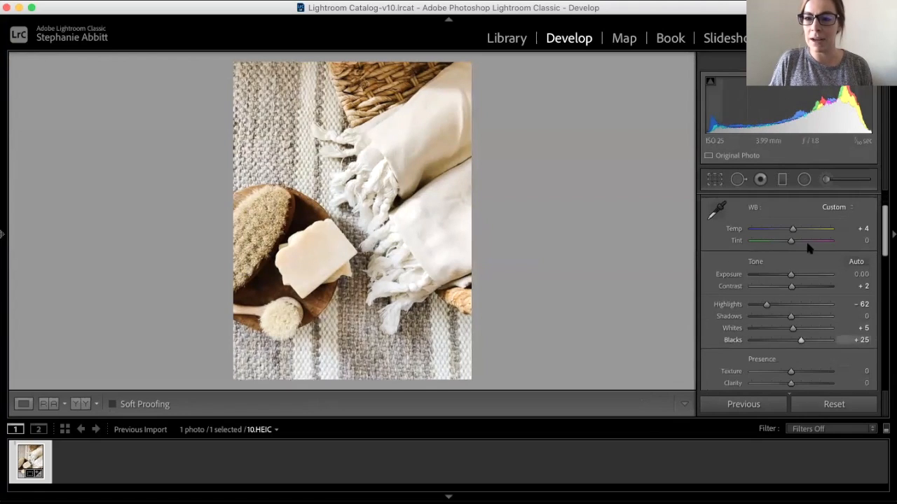
pyautogui.click(864, 241)
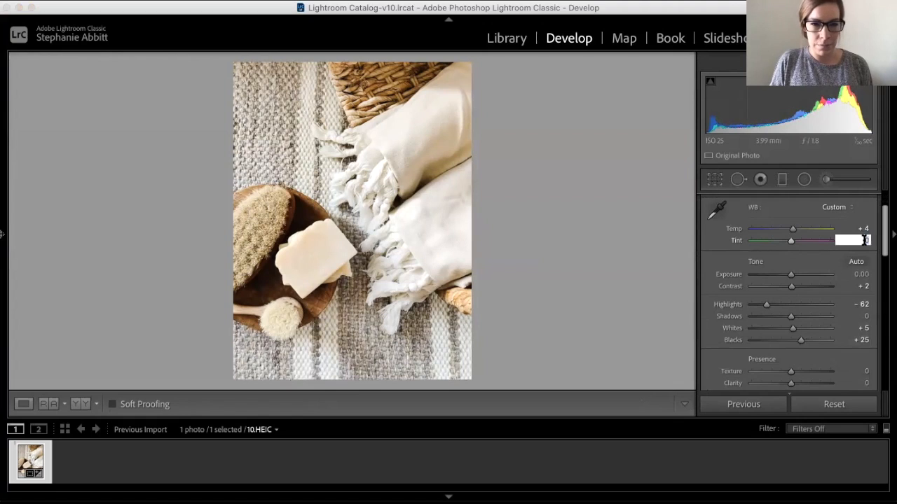
pyautogui.click(860, 232)
pyautogui.press('Down')
pyautogui.press('Down')
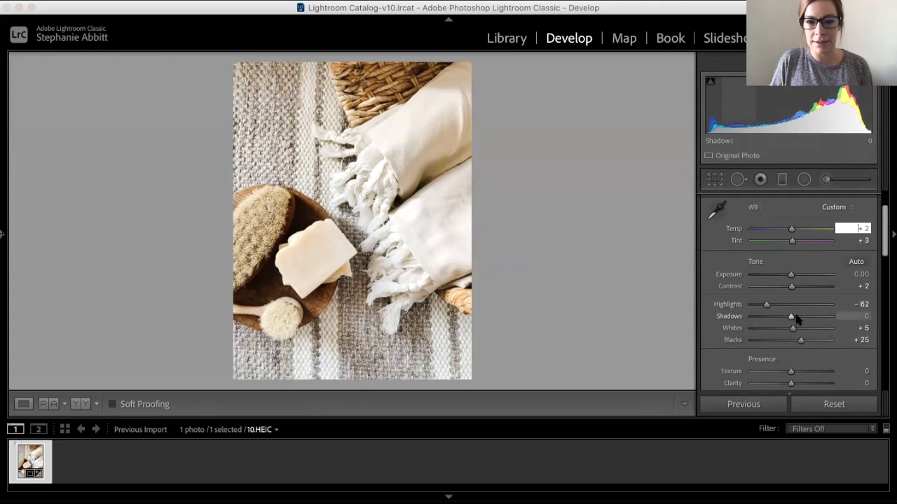
pyautogui.moveTo(792, 319)
pyautogui.mouseDown()
pyautogui.moveTo(807, 319)
pyautogui.moveTo(791, 319)
pyautogui.mouseUp()
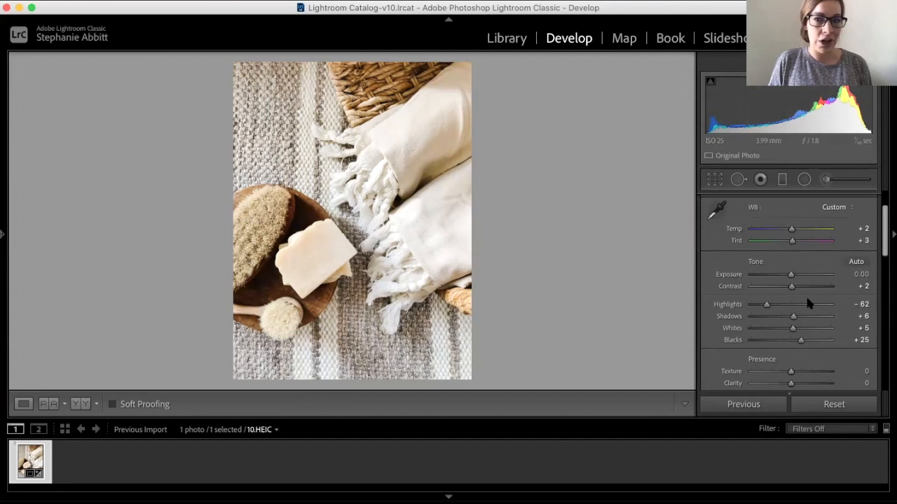
# - Try raising the tone curve's Shadows region to +44, and undo that change
pyautogui.scroll(-4, 807, 302)
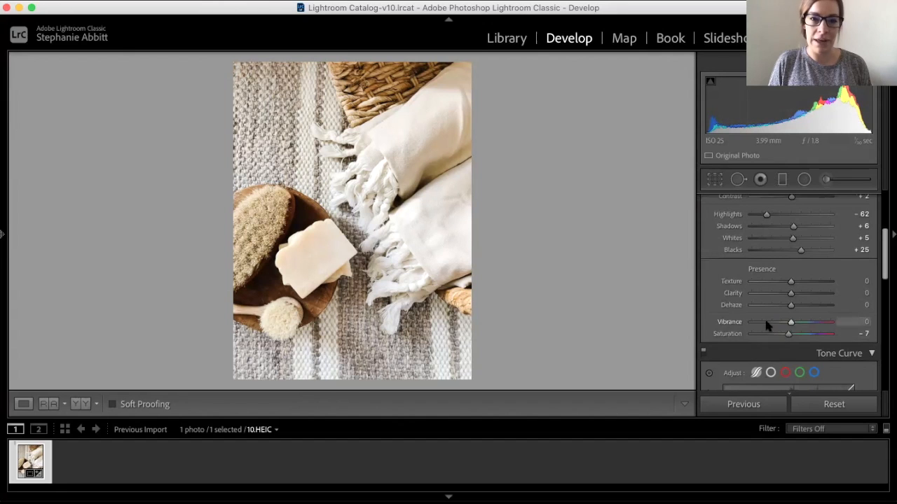
pyautogui.scroll(-8, 815, 288)
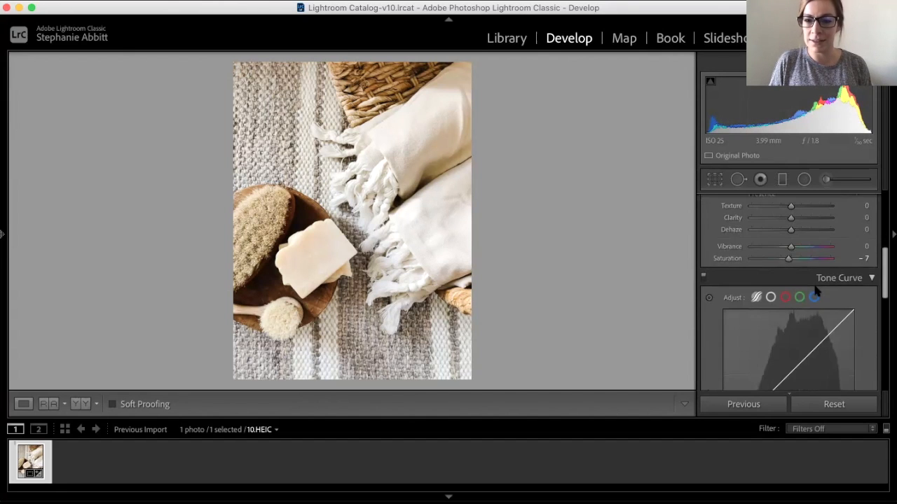
pyautogui.scroll(-1, 815, 290)
pyautogui.scroll(1, 815, 291)
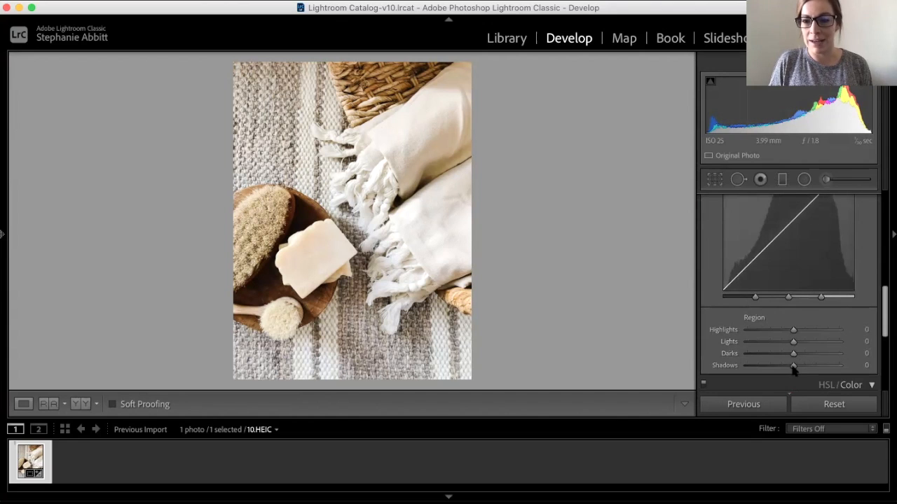
pyautogui.moveTo(793, 365); pyautogui.dragTo(814, 365)
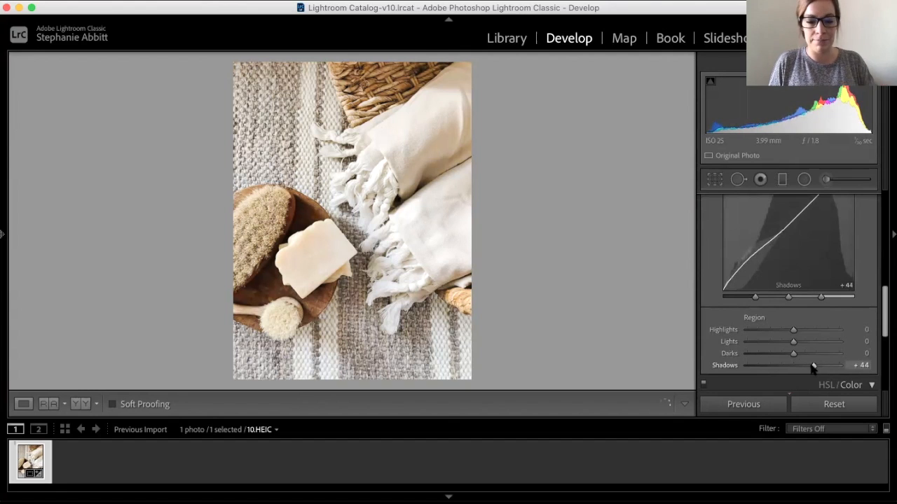
pyautogui.press('super+z')
# - Adjust the orange tones in HSL/Color to Hue +5 and Saturation -19
pyautogui.scroll(-3, 810, 361)
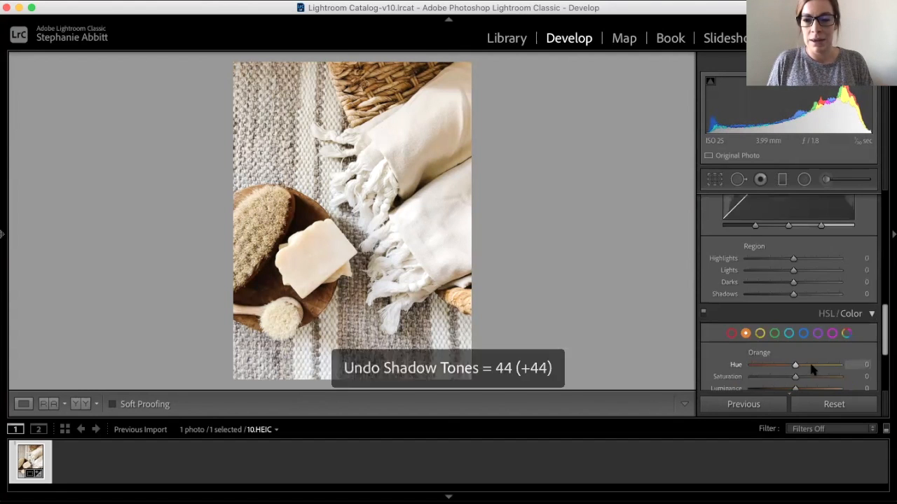
pyautogui.scroll(-2, 811, 370)
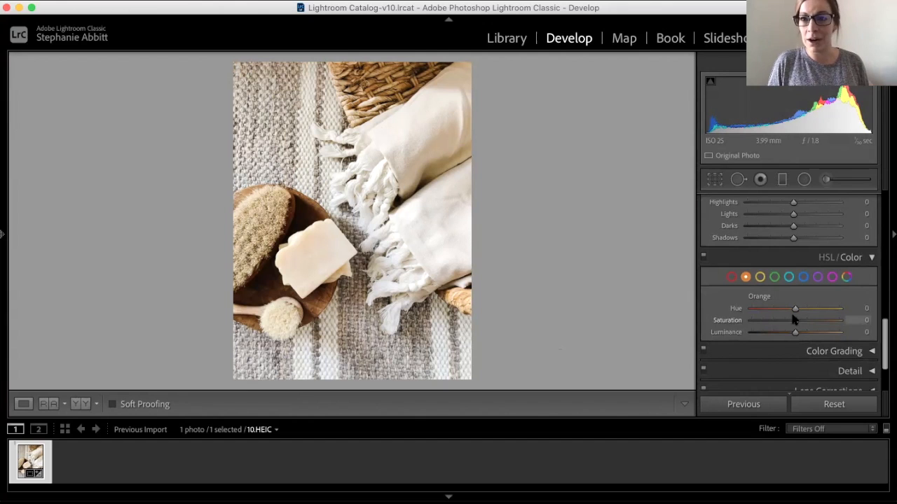
pyautogui.click(774, 278)
pyautogui.click(746, 278)
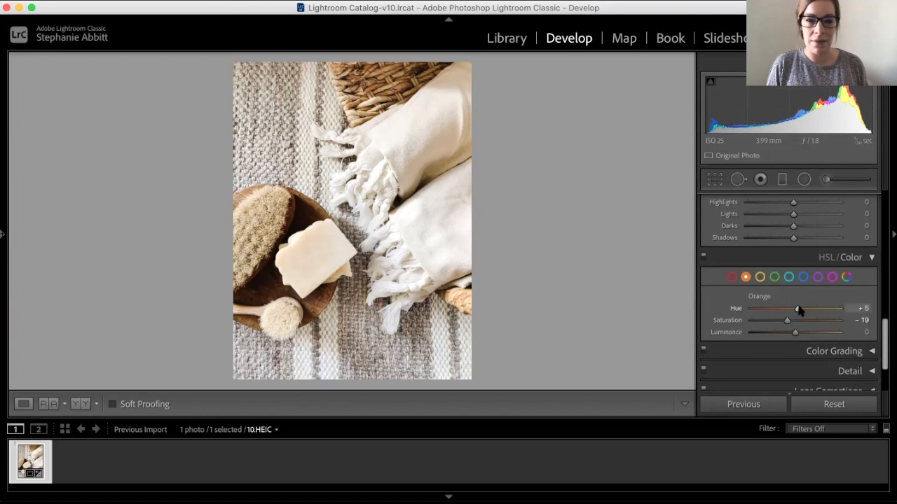
# - Fine-tune the photo's straightening with one more small rotation of the crop frame
pyautogui.scroll(5, 799, 310)
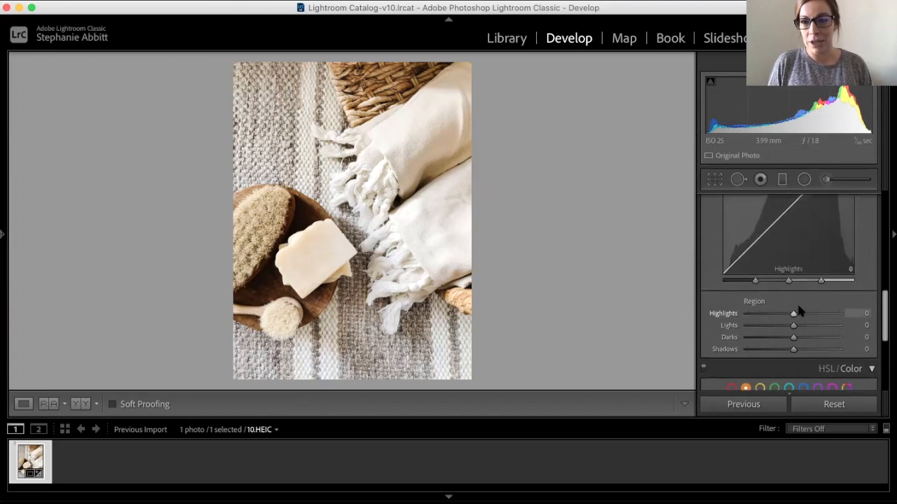
pyautogui.scroll(3, 799, 306)
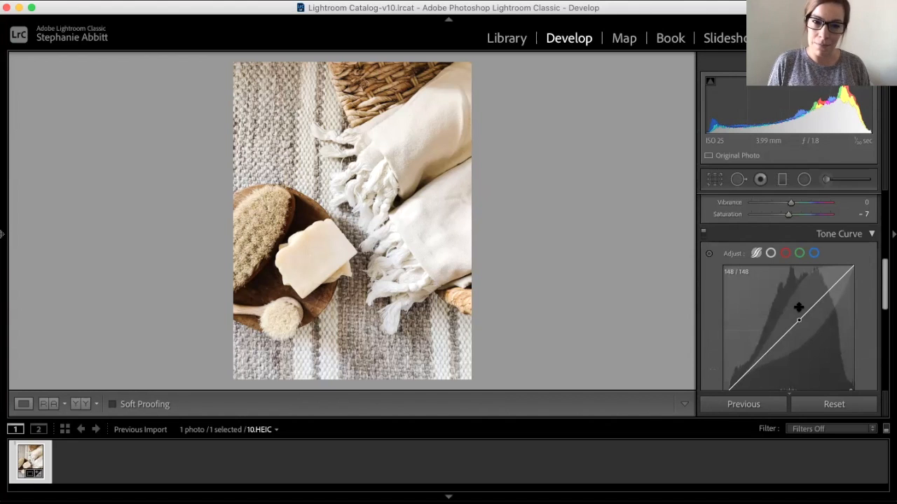
pyautogui.scroll(5, 799, 308)
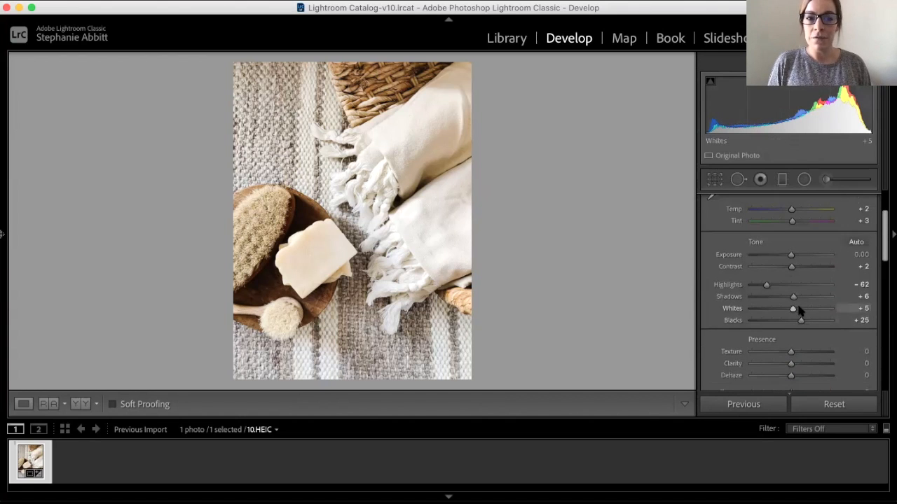
pyautogui.click(715, 179)
pyautogui.moveTo(348, 380); pyautogui.dragTo(349, 381)
pyautogui.press('Return')
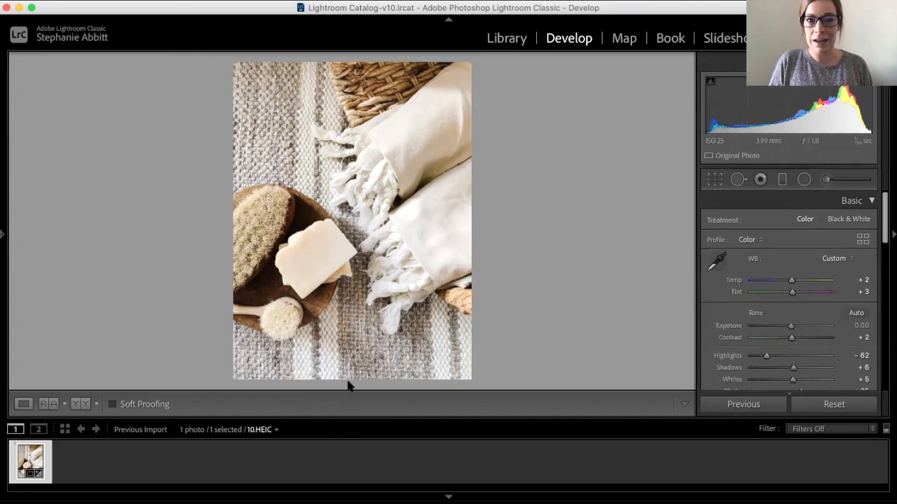
# - Export the edited photo 10.HEIC from the filmstrip
pyautogui.rightClick(29, 456)
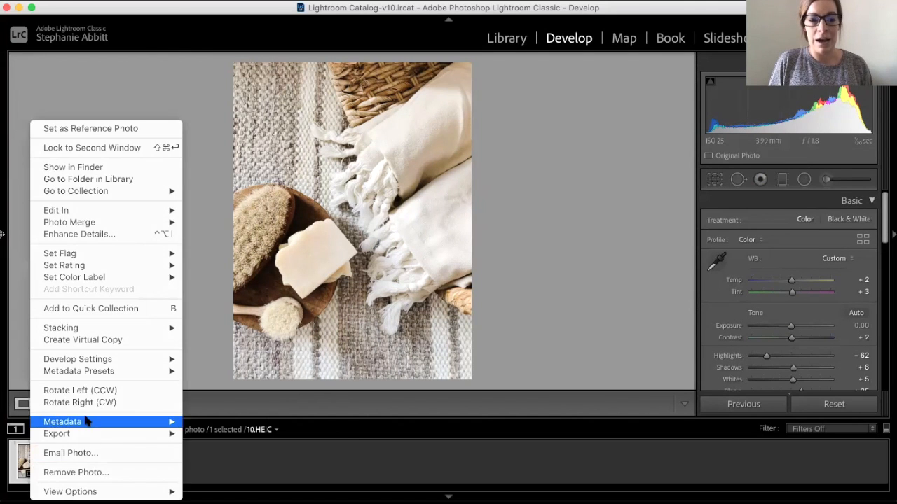
pyautogui.moveTo(90, 437)
pyautogui.click(214, 401)
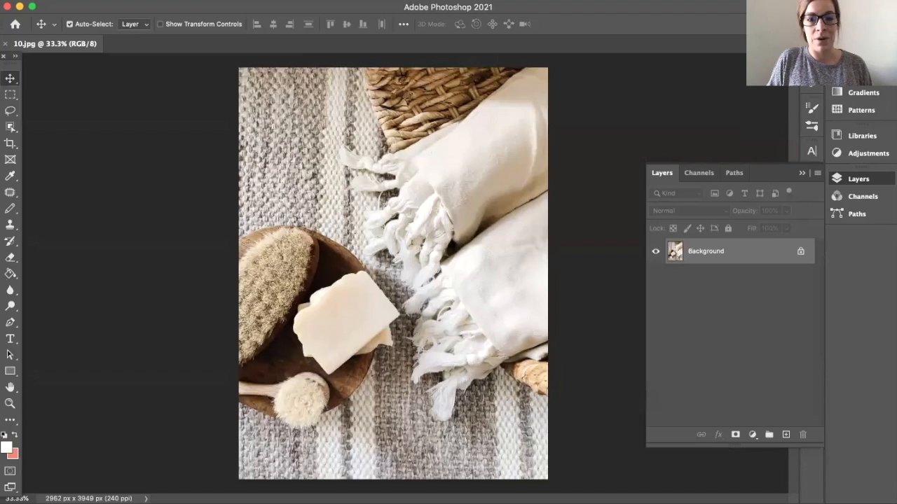
# - In Photoshop, use the Patch tool on 10.jpg to cover the crease near the lower towel's right edge with smooth fabric
pyautogui.scroll(5, 499, 332)
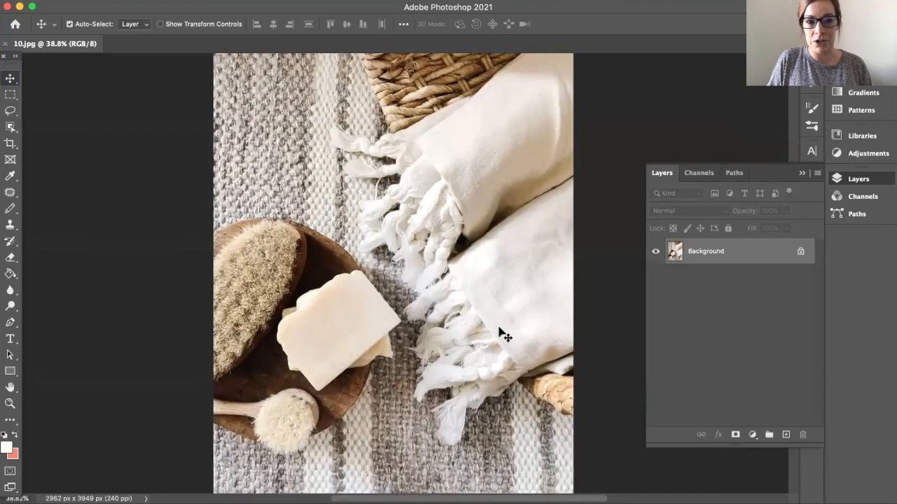
pyautogui.scroll(3, 498, 333)
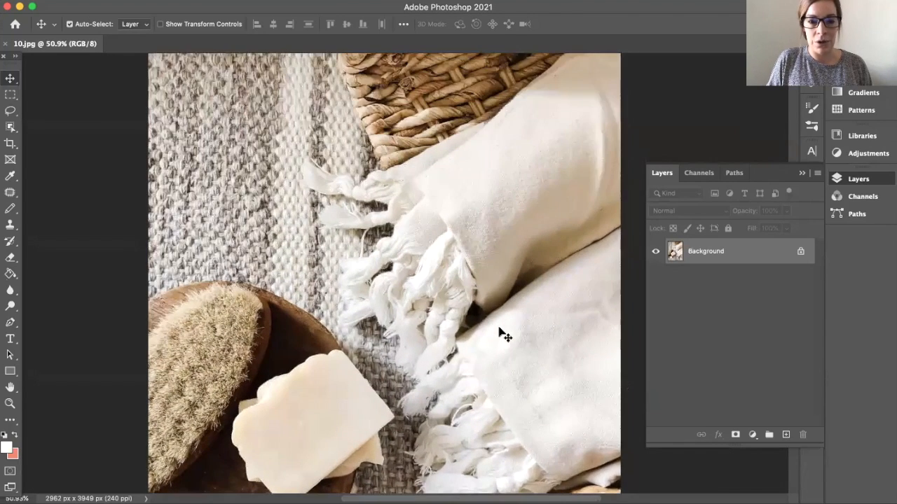
pyautogui.scroll(-2, 504, 336)
pyautogui.hscroll(2, 504, 336)
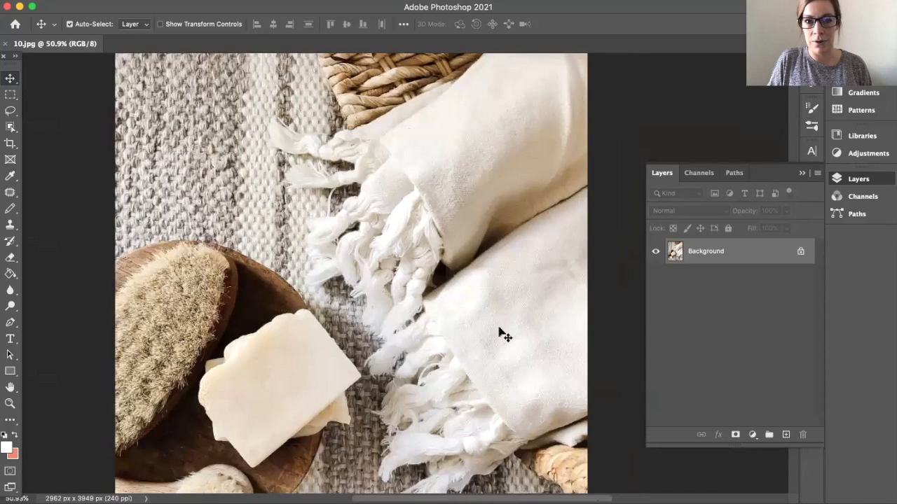
pyautogui.scroll(1, 499, 333)
pyautogui.hscroll(4, 499, 332)
pyautogui.scroll(-2, 499, 333)
pyautogui.scroll(3, 499, 333)
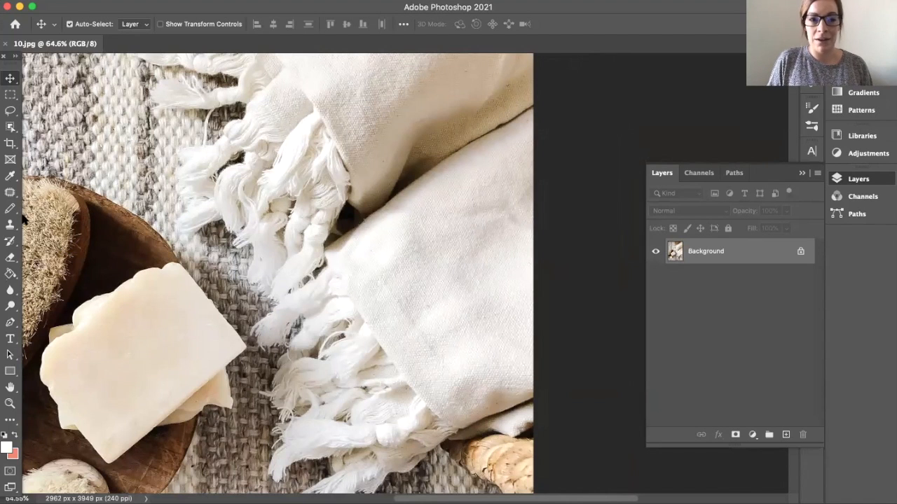
pyautogui.click(10, 194)
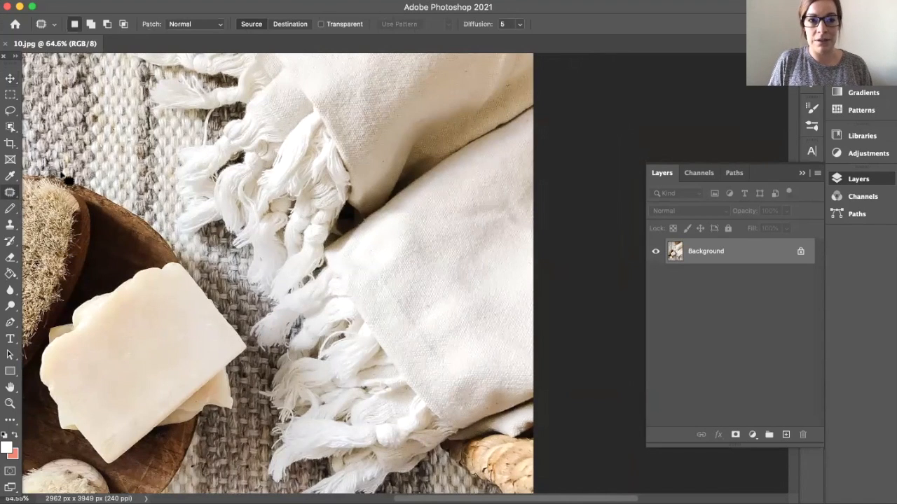
pyautogui.moveTo(528, 227)
pyautogui.mouseDown()
pyautogui.moveTo(495, 263)
pyautogui.moveTo(422, 244)
pyautogui.moveTo(491, 192)
pyautogui.moveTo(536, 214)
pyautogui.mouseUp()
pyautogui.moveTo(460, 257)
pyautogui.mouseDown()
pyautogui.moveTo(468, 306)
pyautogui.moveTo(465, 295)
pyautogui.mouseUp()
pyautogui.hotkey('ctrl', 'd')
# - Patch two more wrinkles in the middle and left part of the lower towel with clean fabric, clearing each selection
pyautogui.moveTo(503, 267)
pyautogui.mouseDown()
pyautogui.moveTo(488, 282)
pyautogui.moveTo(420, 279)
pyautogui.moveTo(419, 247)
pyautogui.moveTo(428, 237)
pyautogui.moveTo(460, 305)
pyautogui.mouseUp()
pyautogui.hotkey('ctrl', 'd')
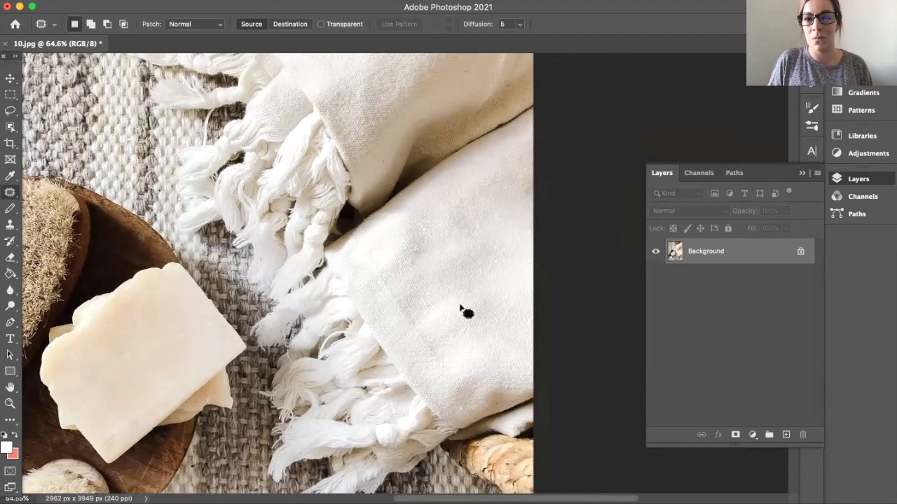
pyautogui.moveTo(430, 257)
pyautogui.mouseDown()
pyautogui.moveTo(404, 255)
pyautogui.moveTo(426, 233)
pyautogui.moveTo(432, 241)
pyautogui.moveTo(426, 236)
pyautogui.mouseUp()
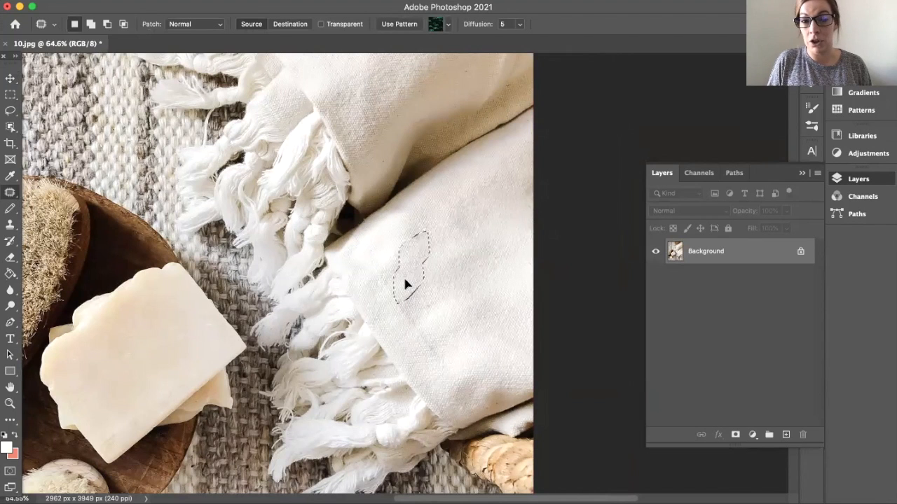
pyautogui.hotkey('ctrl', 'd')
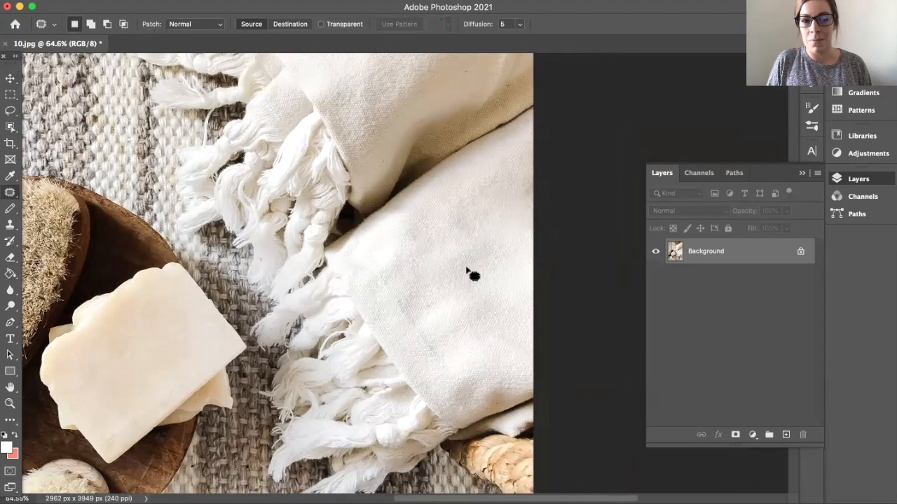
# - Patch out the fold lines along the upper towel's right edge using smoother fabric from the towel's centre
pyautogui.hscroll(-5, 470, 271)
pyautogui.scroll(-5, 470, 272)
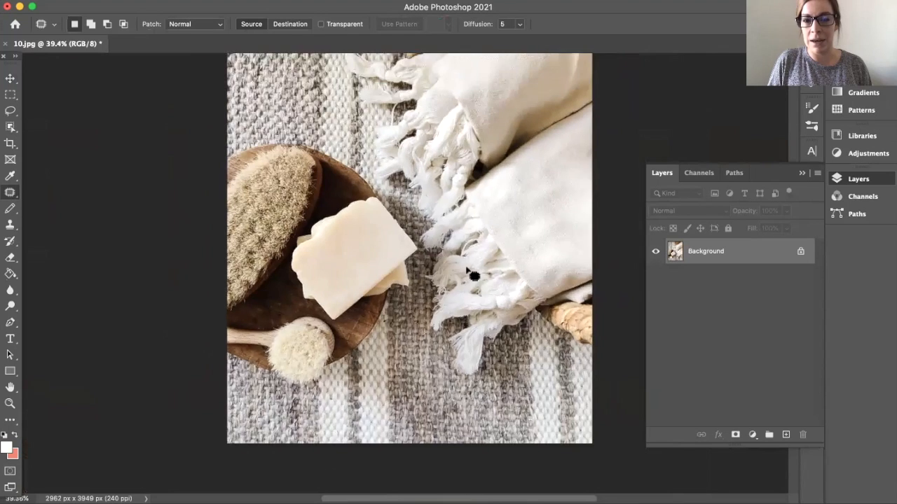
pyautogui.scroll(3, 469, 272)
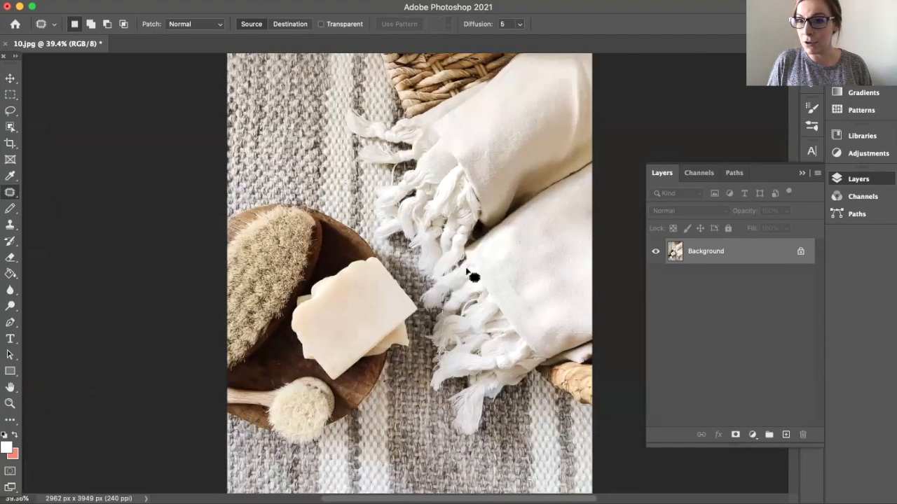
pyautogui.scroll(3, 469, 275)
pyautogui.hscroll(2, 469, 275)
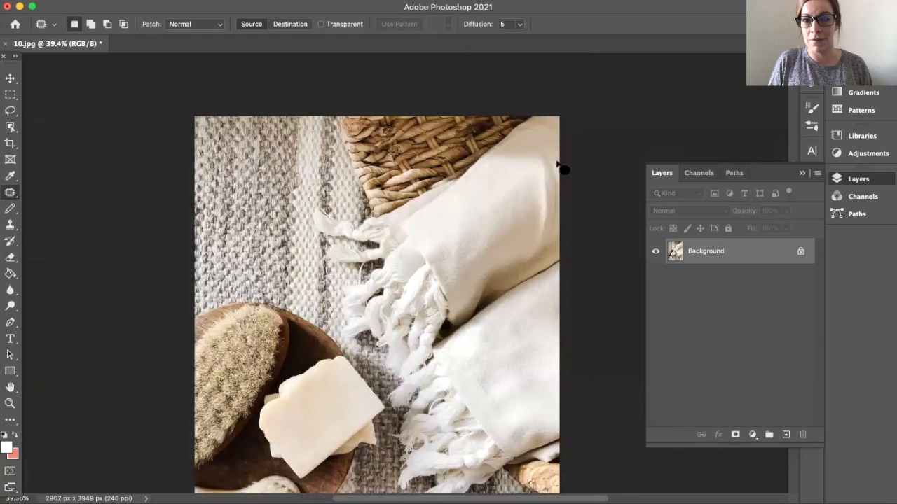
pyautogui.moveTo(559, 194)
pyautogui.mouseDown()
pyautogui.moveTo(531, 189)
pyautogui.moveTo(534, 158)
pyautogui.moveTo(560, 156)
pyautogui.moveTo(559, 168)
pyautogui.moveTo(500, 180)
pyautogui.mouseUp()
pyautogui.hotkey('ctrl', 'd')
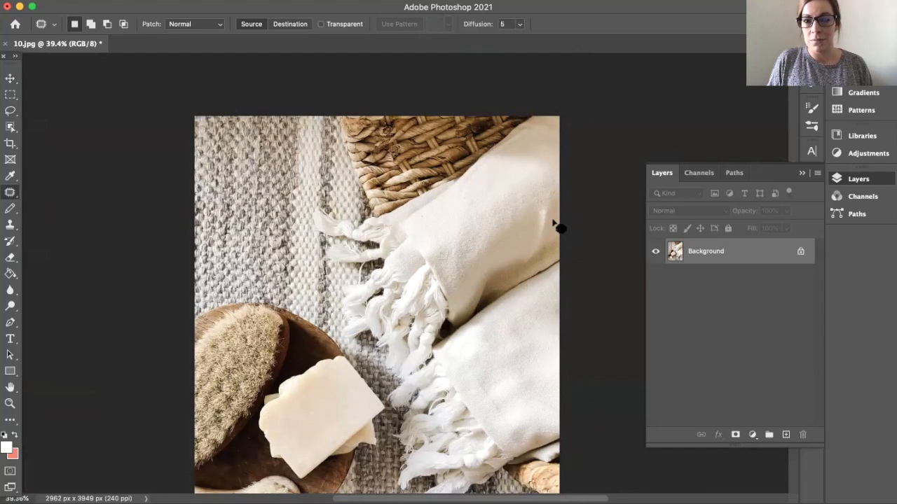
pyautogui.moveTo(559, 205)
pyautogui.mouseDown()
pyautogui.moveTo(565, 231)
pyautogui.moveTo(549, 243)
pyautogui.moveTo(527, 240)
pyautogui.moveTo(559, 204)
pyautogui.moveTo(511, 198)
pyautogui.moveTo(540, 178)
pyautogui.moveTo(524, 181)
pyautogui.moveTo(523, 201)
pyautogui.mouseUp()
pyautogui.click(532, 185)
pyautogui.click(523, 201)
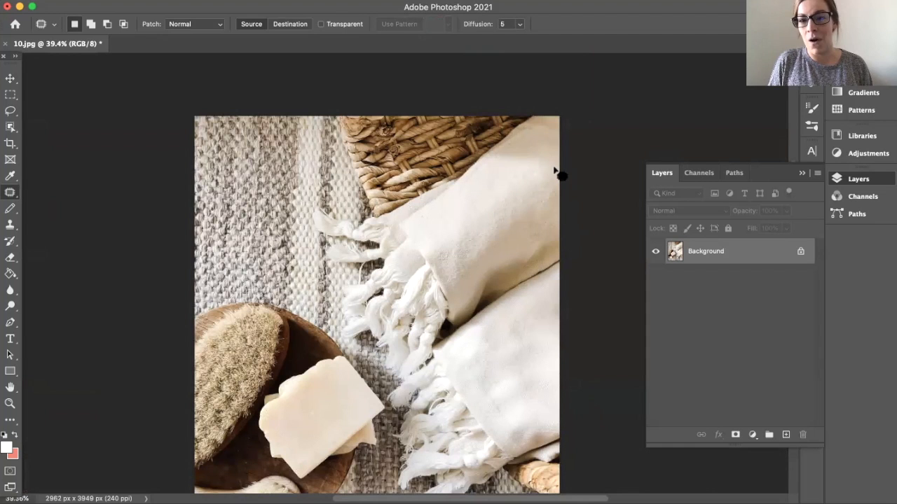
# - Patch the small creases on the upper towel between the basket and the fringe with neighbouring clean fabric
pyautogui.scroll(3, 538, 216)
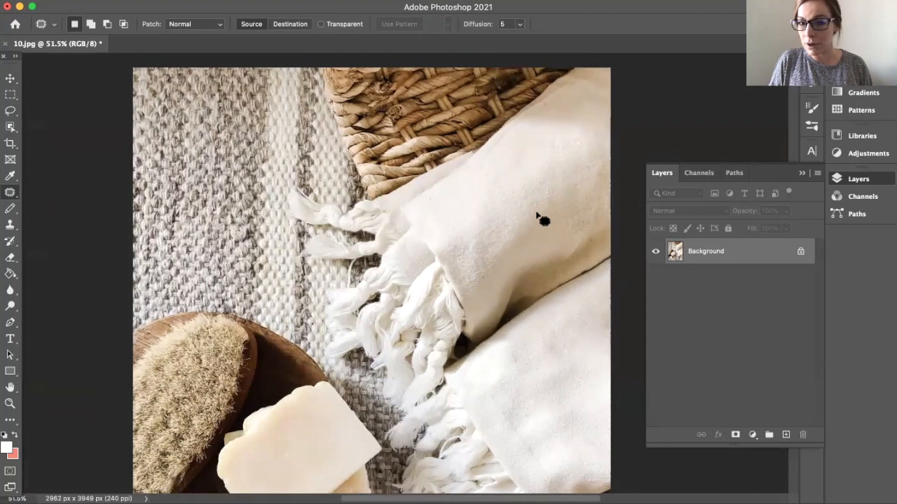
pyautogui.moveTo(482, 185); pyautogui.dragTo(493, 175)
pyautogui.moveTo(449, 200)
pyautogui.mouseDown()
pyautogui.moveTo(411, 208)
pyautogui.moveTo(422, 213)
pyautogui.mouseUp()
pyautogui.click(454, 199)
pyautogui.click(435, 216)
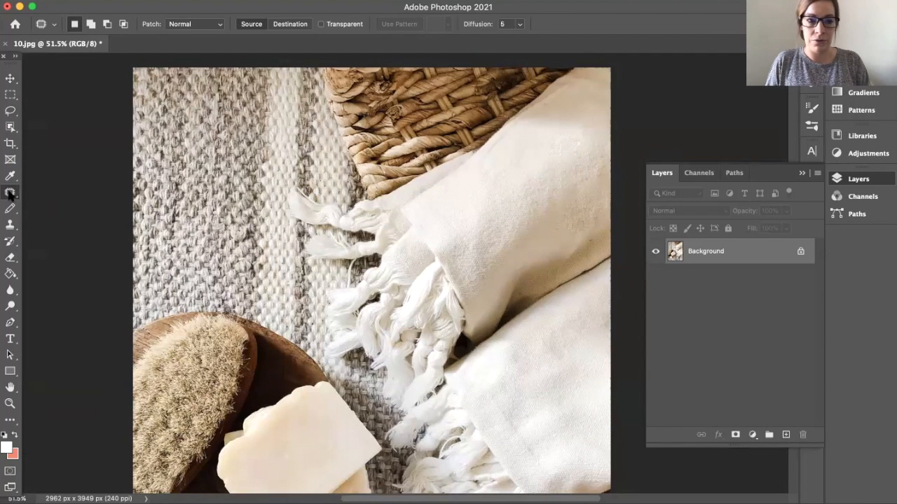
# - Use the Clone Stamp to paint sampled clean fabric over the uneven area high on the upper towel, and undo the last dab
pyautogui.click(10, 224)
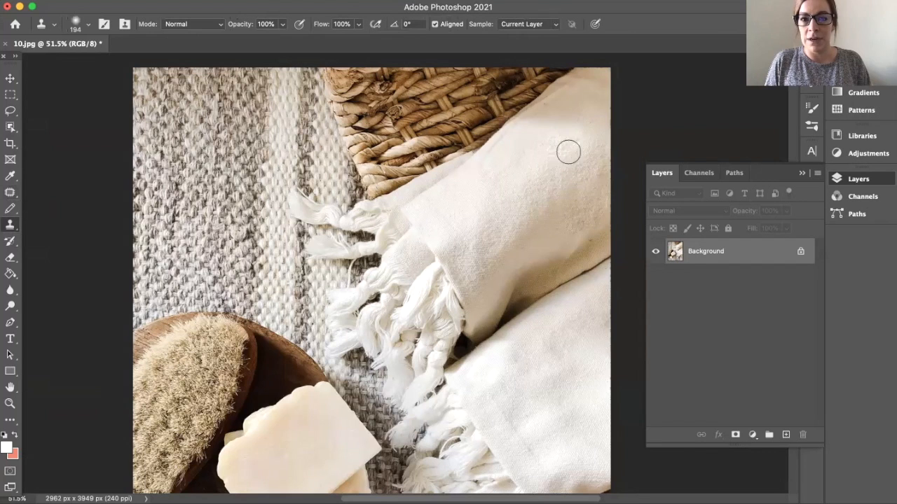
pyautogui.keyDown('alt'); pyautogui.click(554, 178); pyautogui.keyUp('alt')
pyautogui.moveTo(580, 151)
pyautogui.mouseDown()
pyautogui.moveTo(557, 143)
pyautogui.moveTo(568, 155)
pyautogui.mouseUp()
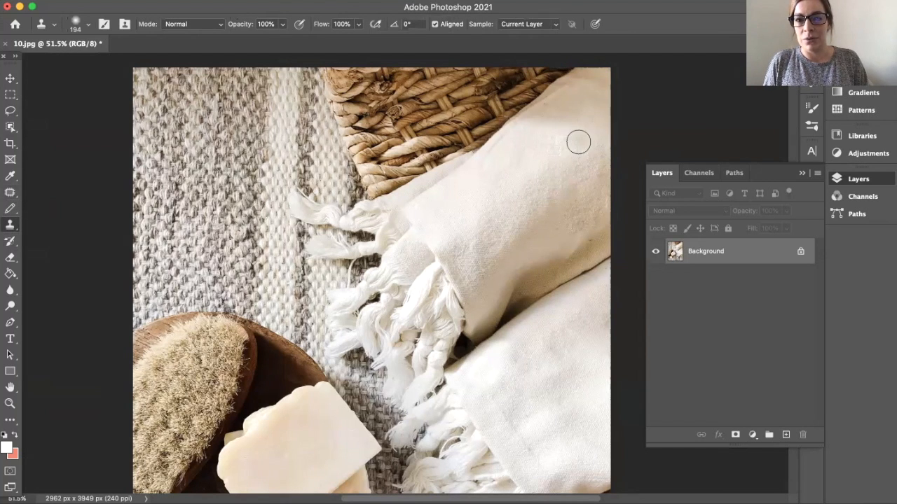
pyautogui.moveTo(573, 143); pyautogui.dragTo(553, 149)
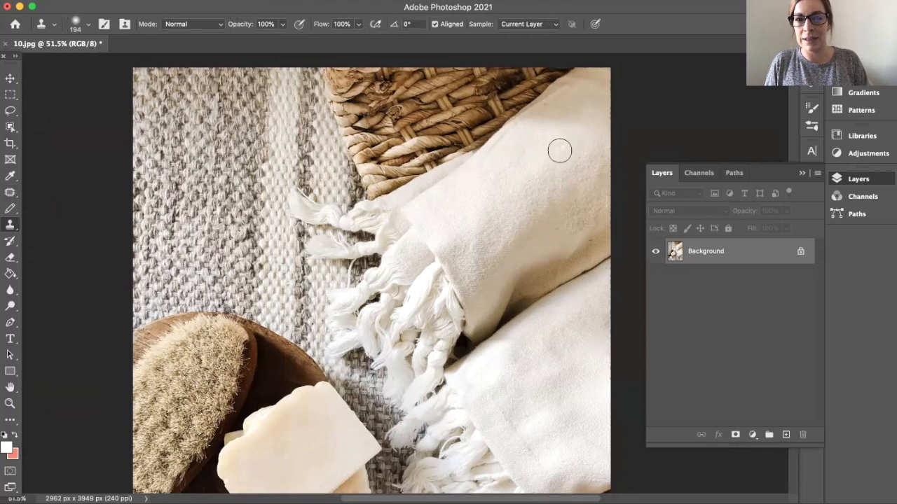
pyautogui.click(548, 141)
pyautogui.press('super+z')
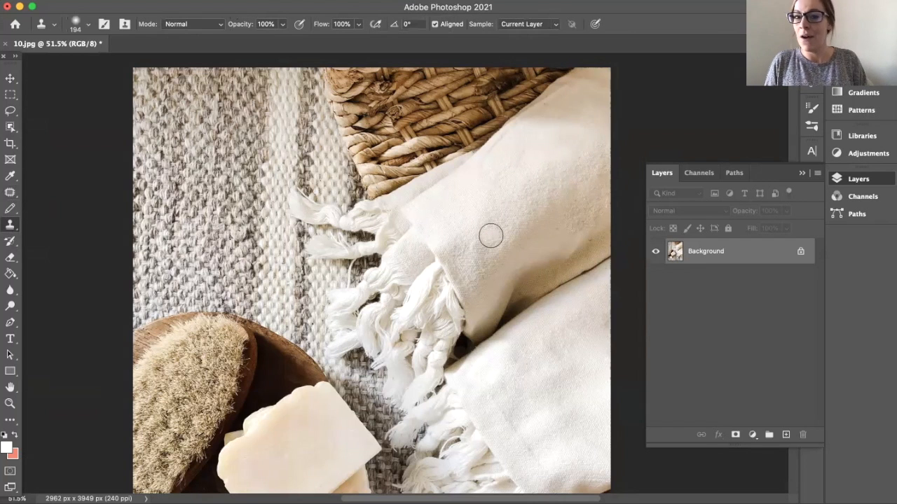